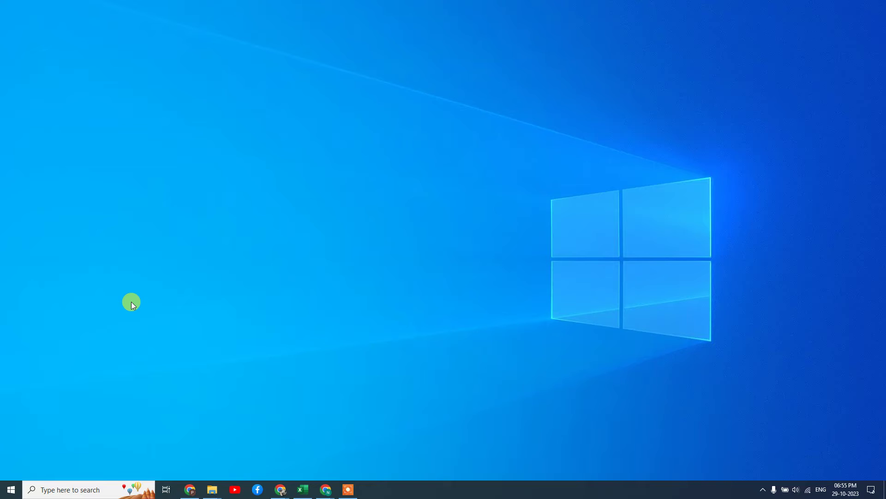
- Right-click an empty spot on the Windows desktop to bring up its context menu
right_click(362, 175)
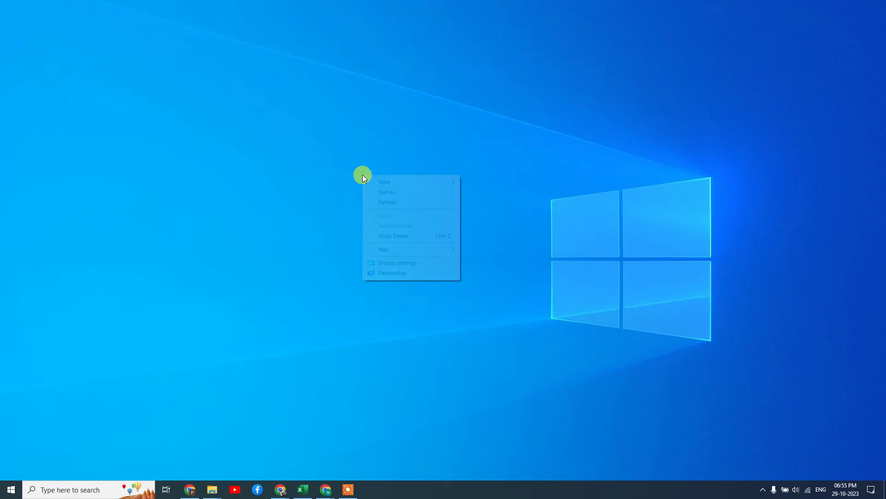
- Refresh the desktop, then in Chrome show the Google apps panel scrolled down to Docs
left_click(382, 202)
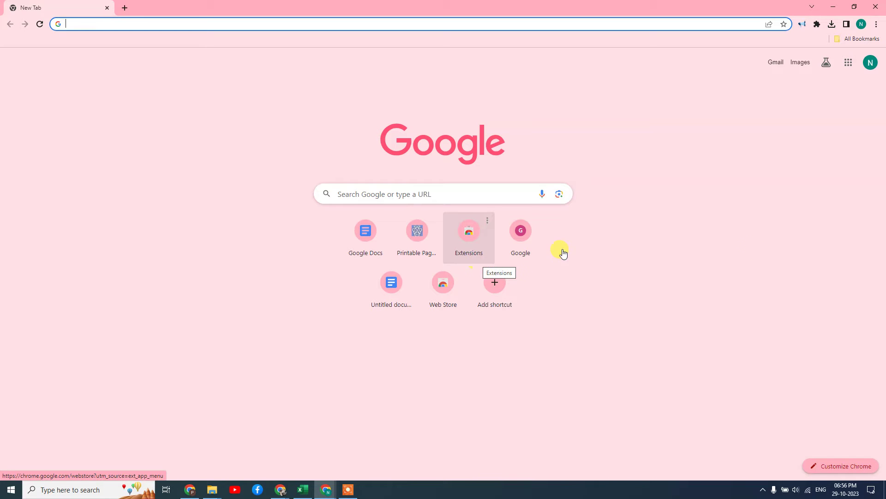
left_click(849, 63)
scroll(780, 198, "down", 4)
- Go to Google Docs, create a Blank document and select its 'Untitled document' title
left_click(806, 217)
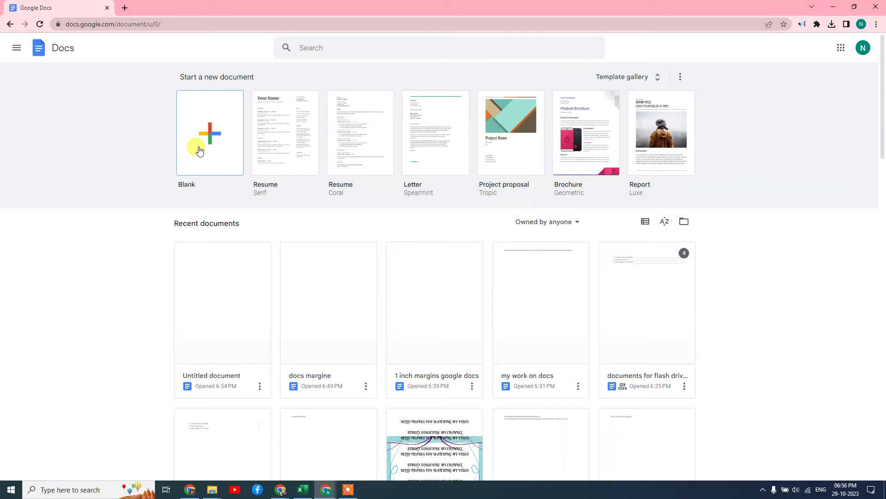
left_click(219, 148)
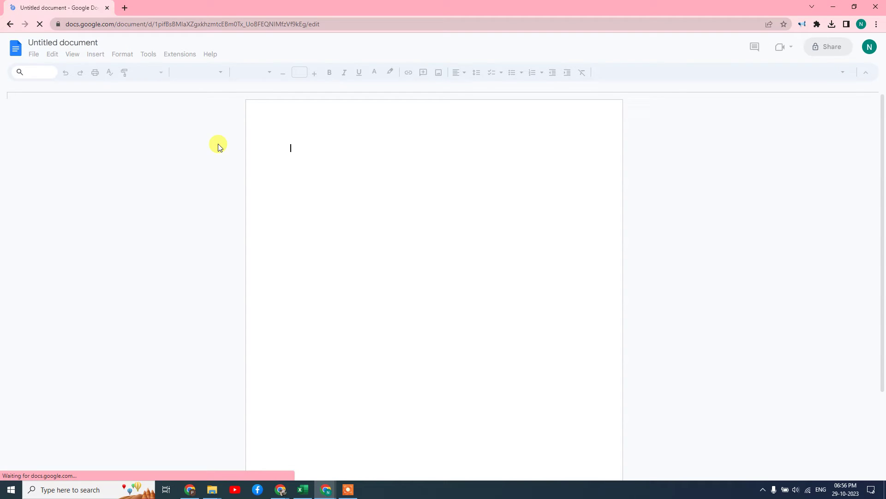
left_click(73, 43)
left_click(96, 148)
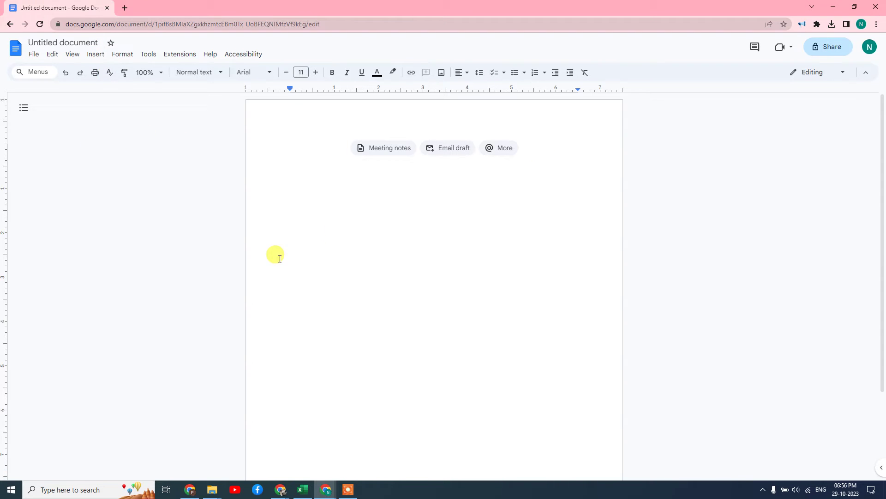
scroll(437, 251, "down", 1)
scroll(439, 251, "up", 1)
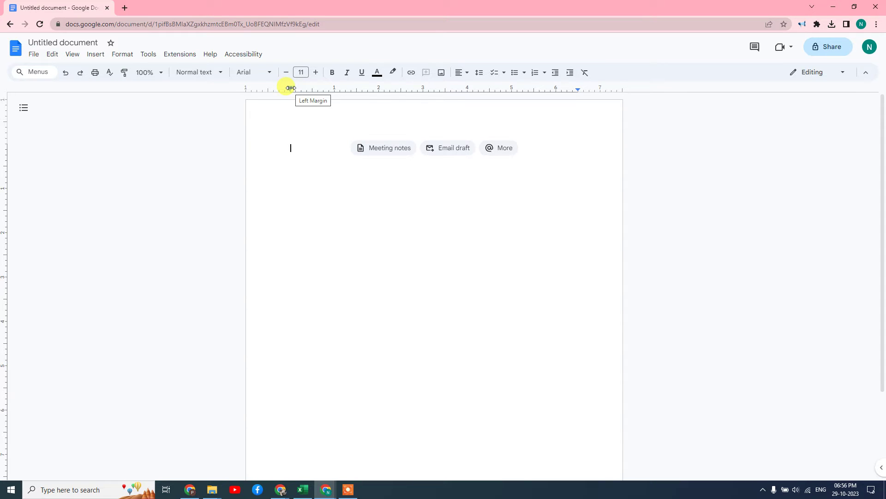
- Drag the ruler's left margin marker leftward to narrow the left margin to 0.44 inches
left_click_drag(290, 88, 290, 88)
mouse_move(290, 88)
left_mouse_down()
mouse_move(265, 96)
mouse_move(303, 94)
mouse_move(257, 94)
mouse_move(299, 101)
mouse_move(264, 99)
left_mouse_up()
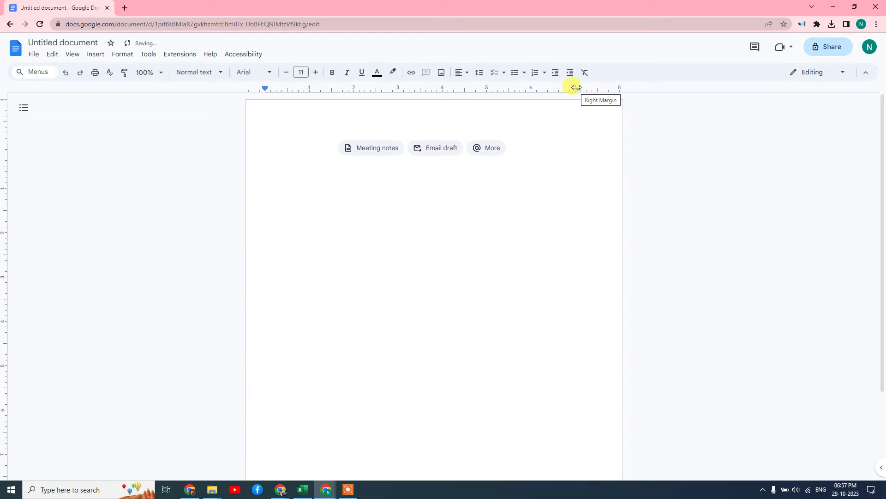
- Move the right margin marker to 7.69 and drag the top margin marker upward
mouse_move(577, 87)
left_mouse_down()
mouse_move(604, 87)
mouse_move(599, 95)
left_mouse_up()
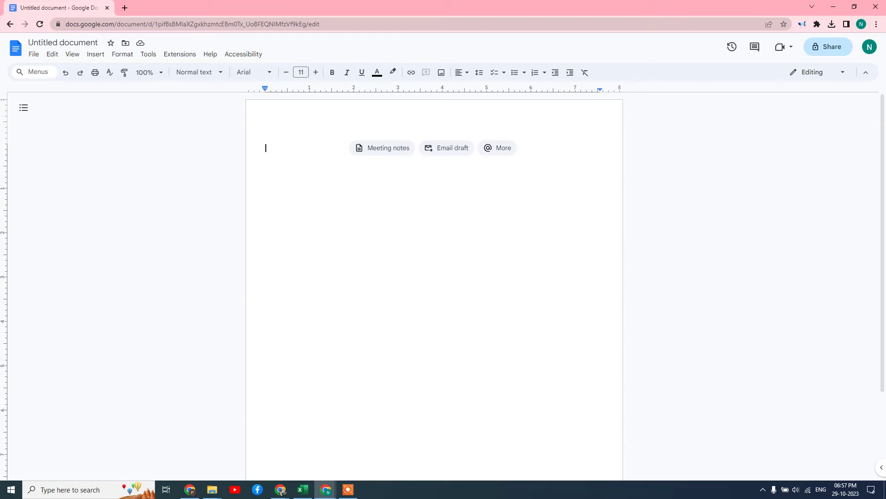
left_click_drag(5, 150, 4, 109)
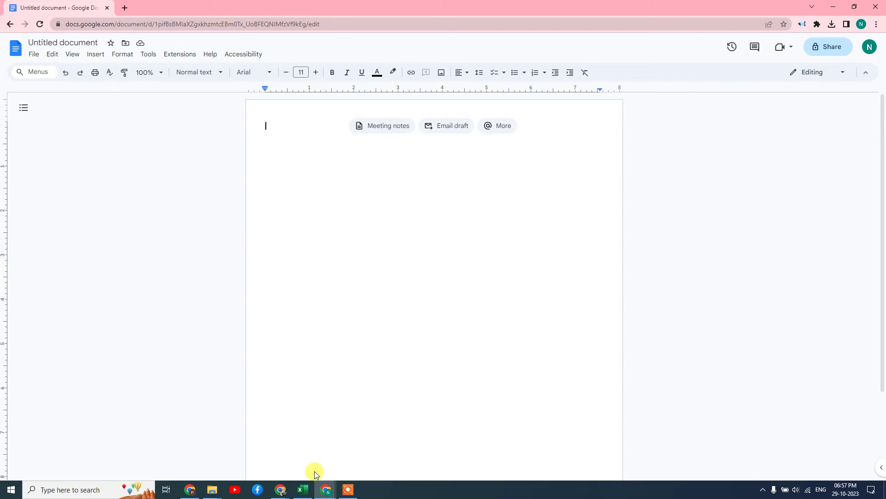
- Adjust the bottom margin by dragging its marker on the vertical ruler near the page bottom
scroll(1, 440, "down", 3)
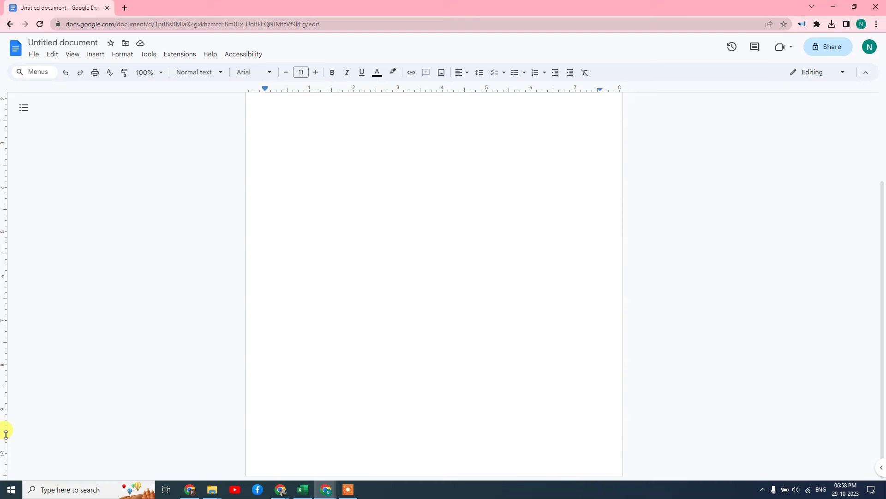
mouse_move(9, 433)
left_mouse_down()
mouse_move(6, 405)
mouse_move(8, 416)
left_mouse_up()
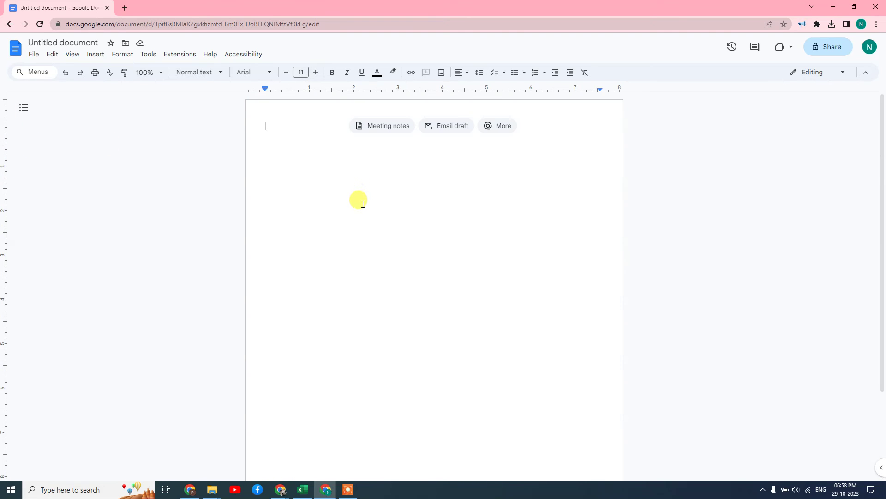
- Open File > Page setup and expand the Apply to dropdown
left_click(33, 54)
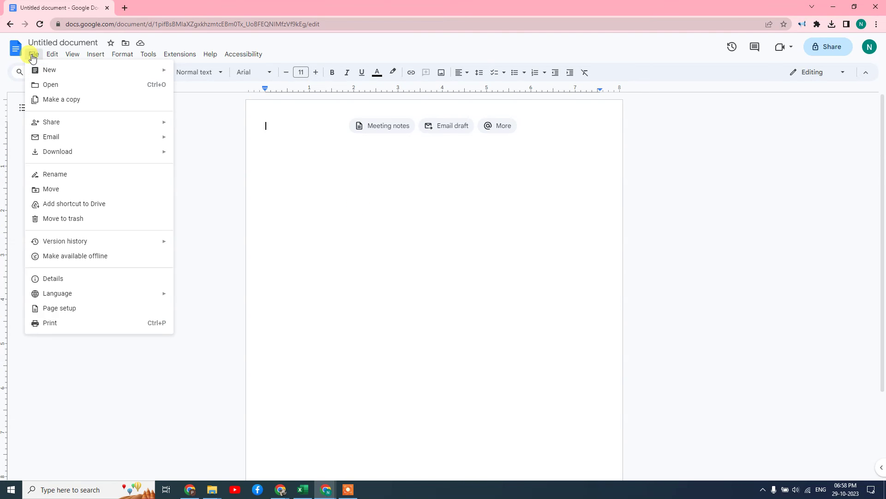
left_click(72, 309)
left_click(405, 208)
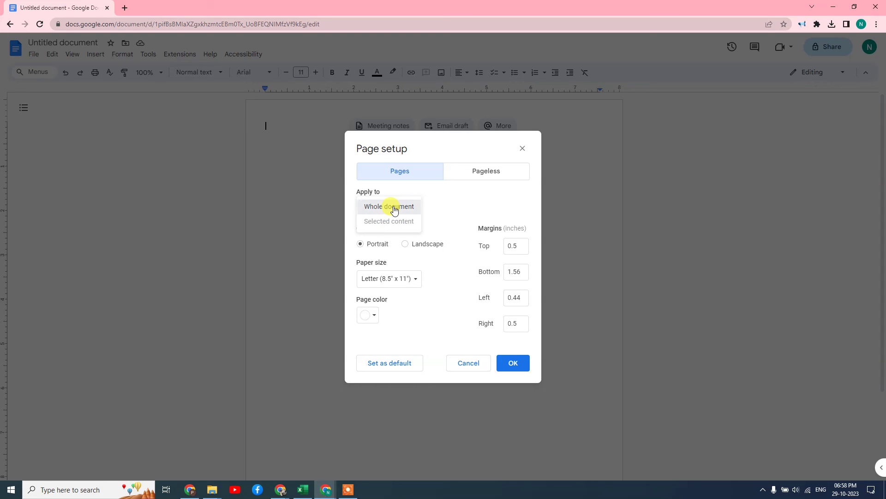
- Apply to Whole document and enter 1 inch for the top, bottom, left and right margins
left_click(394, 209)
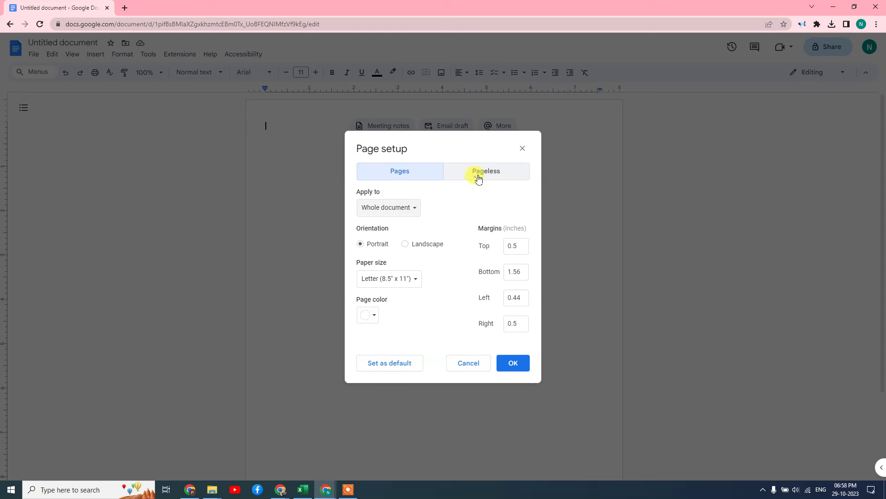
left_click(517, 244)
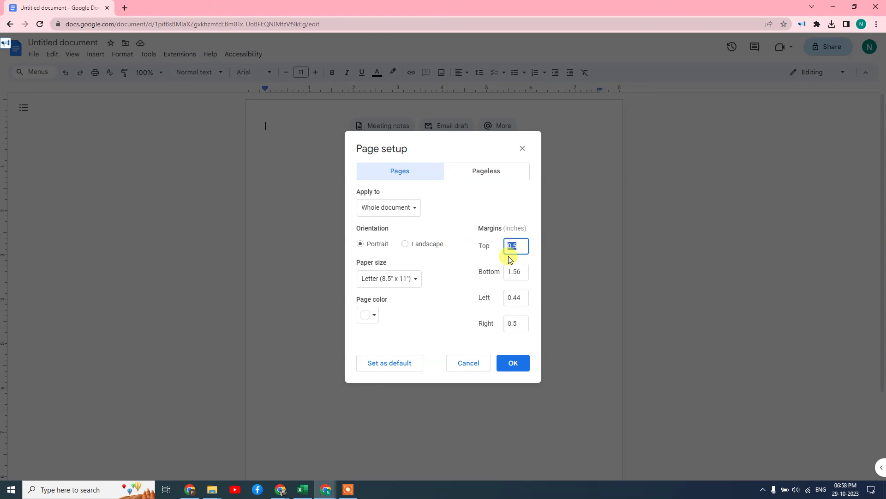
type("1")
left_click(516, 271)
type("1")
key("Tab")
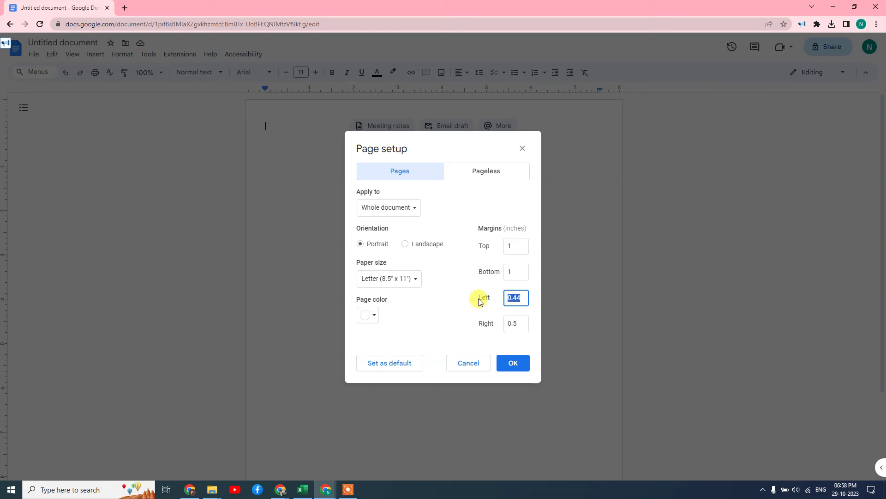
type("1")
left_click(512, 319)
type("1")
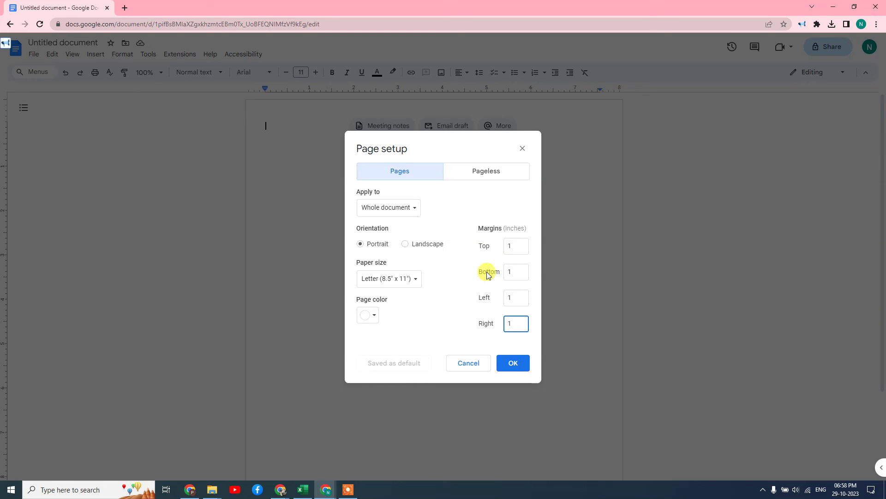
- Change the bottom margin to 2 inches and confirm the Page setup with OK
left_click(522, 276)
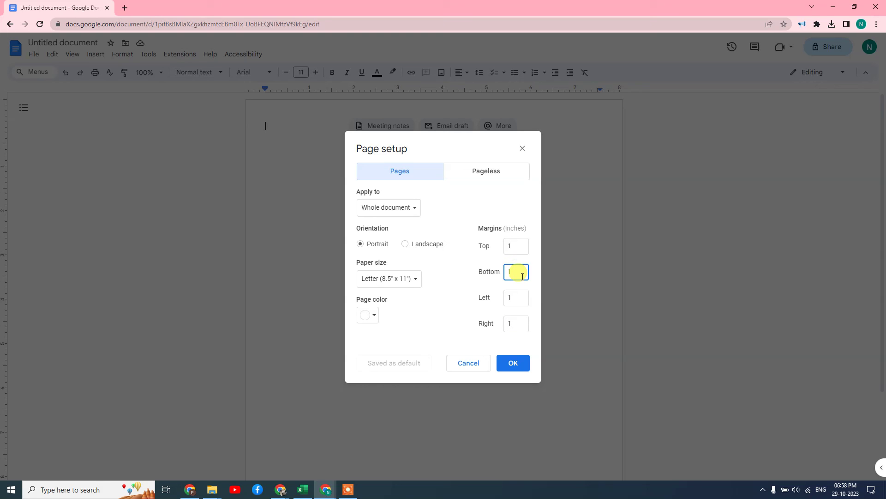
key("BackSpace")
type("2")
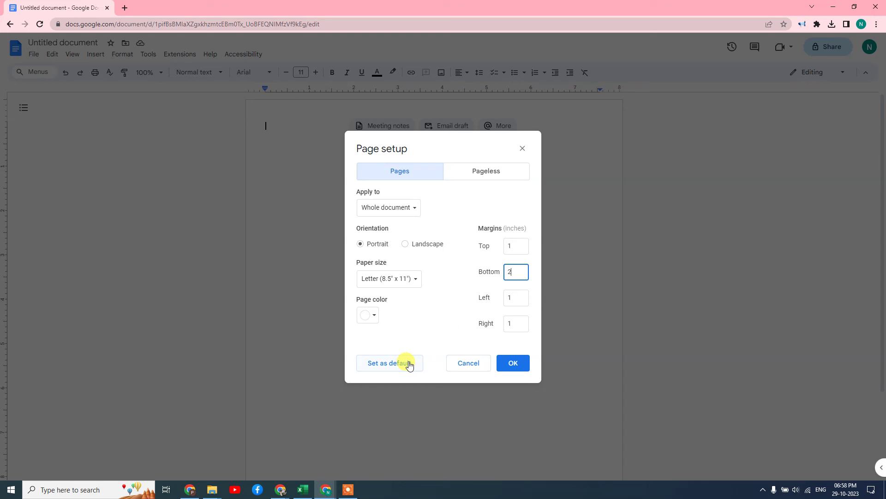
left_click(514, 364)
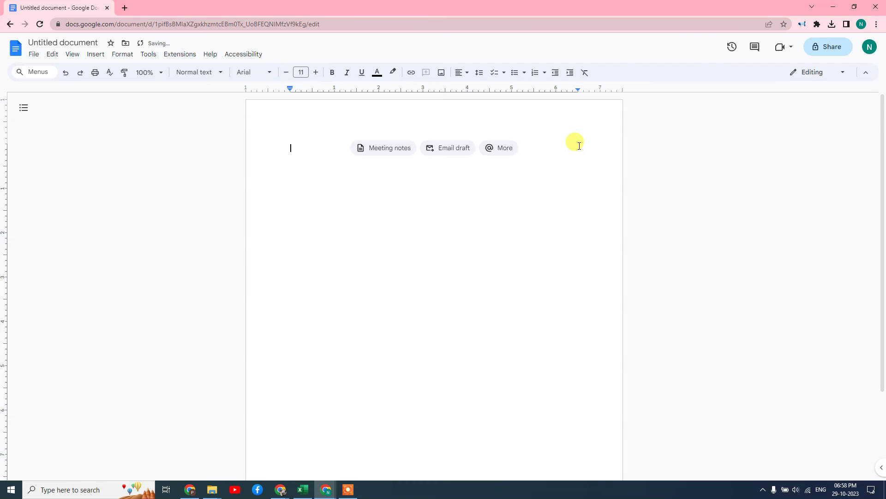